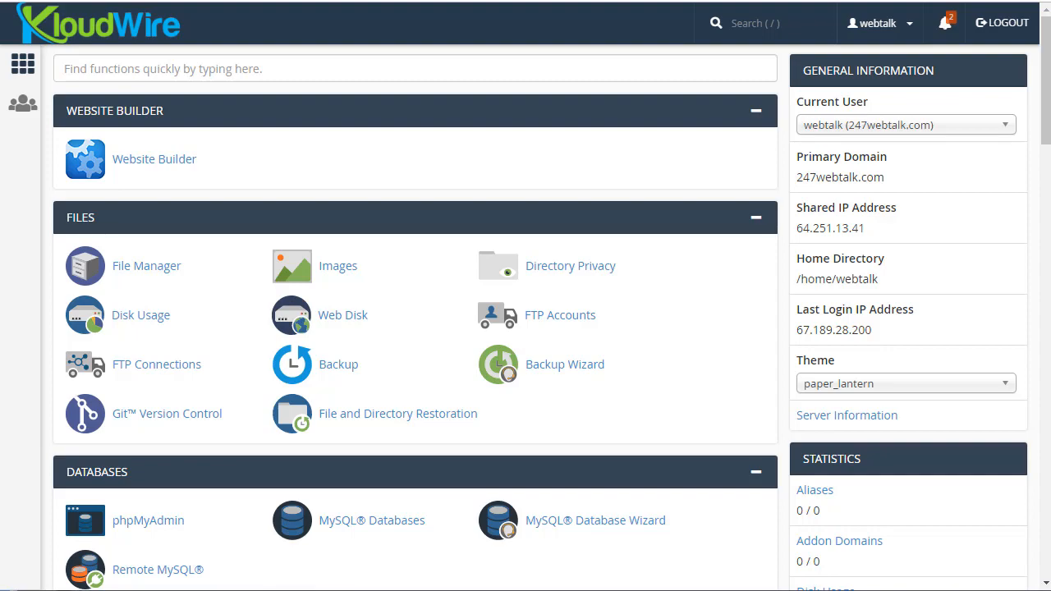
Step: Scroll down the cPanel home page to the Softaculous Apps Installer section listing WordPress
scroll(657, 292, "down", 10)
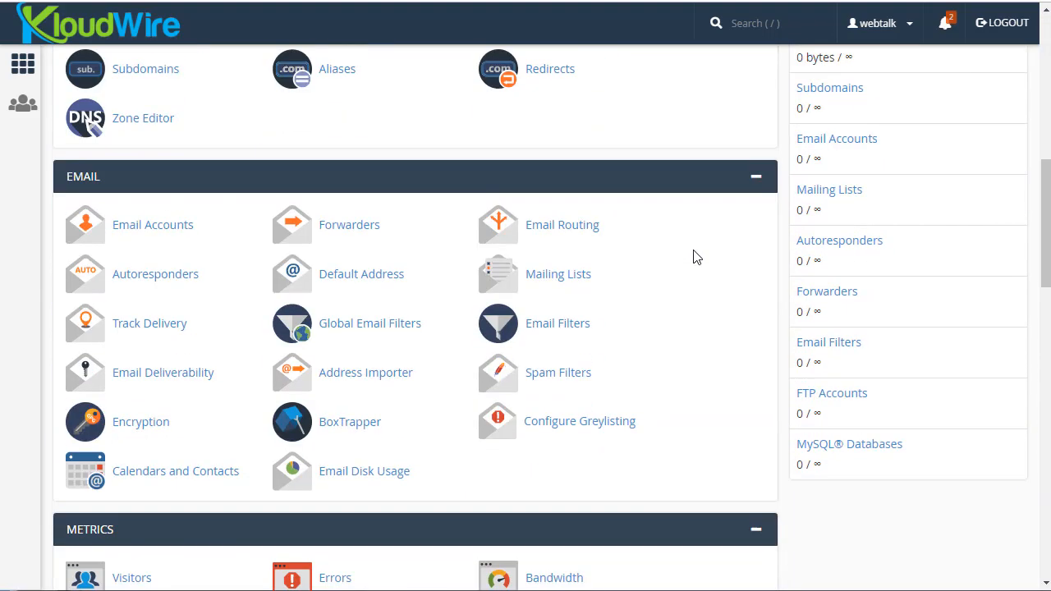
scroll(693, 256, "down", 6)
scroll(693, 256, "down", 5)
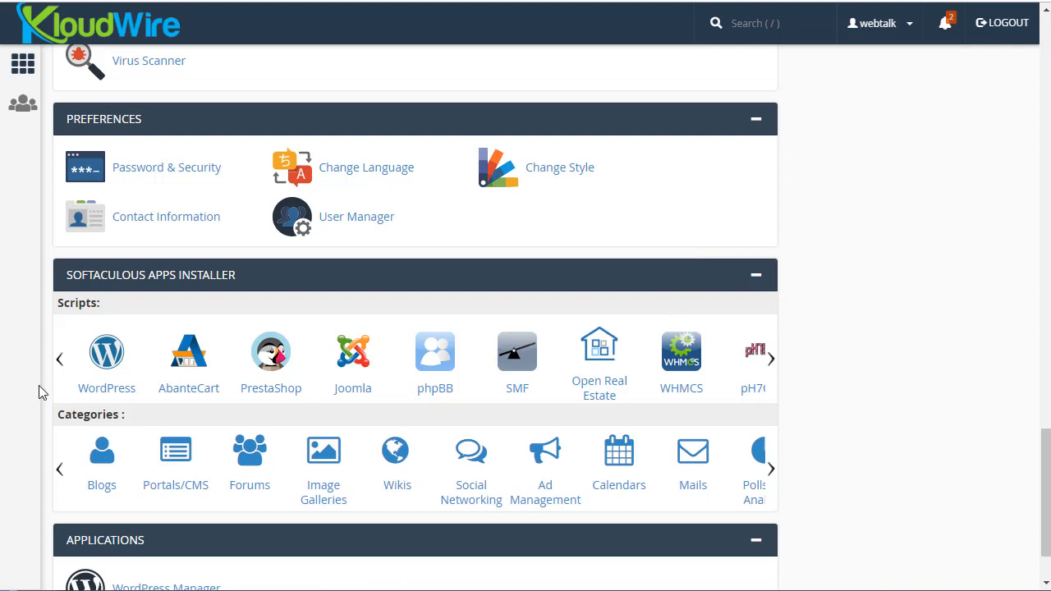
Step: Open WordPress in Softaculous, review its overview page, and start a new installation
left_click(109, 364)
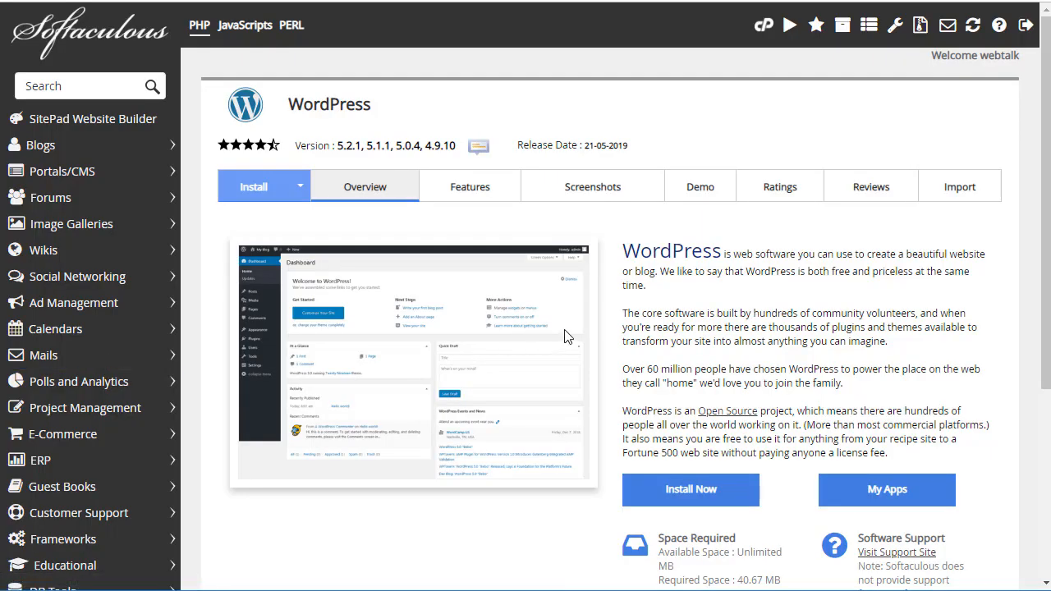
scroll(538, 549, "down", 2)
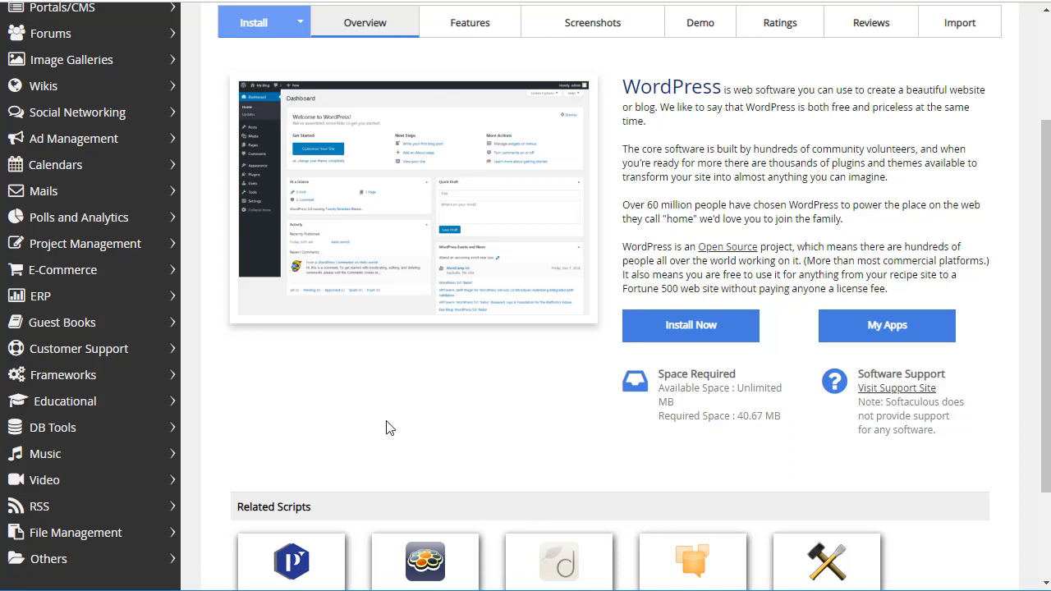
scroll(413, 457, "up", 1)
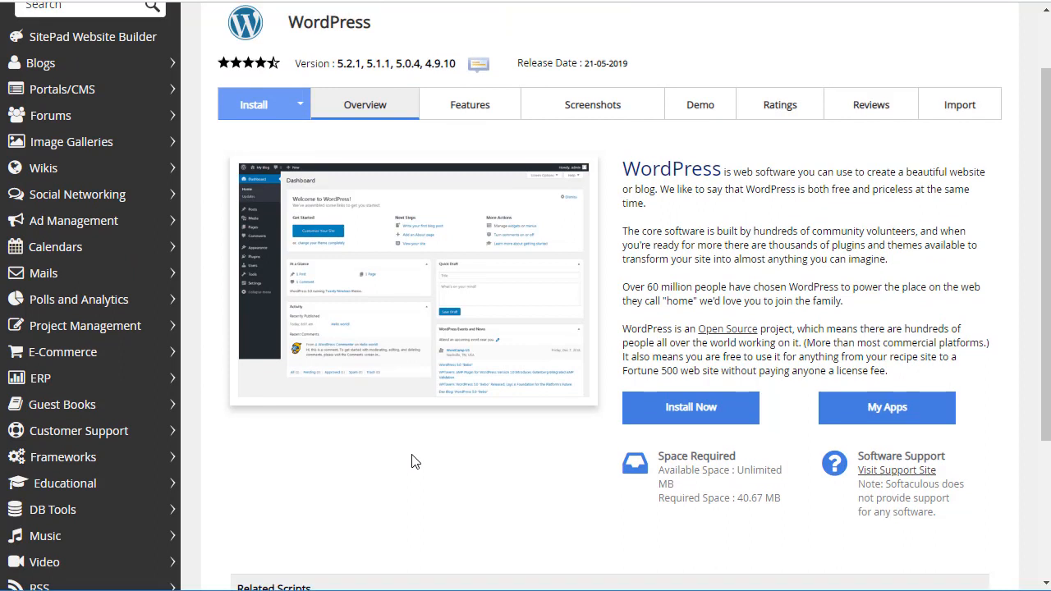
left_click(694, 419)
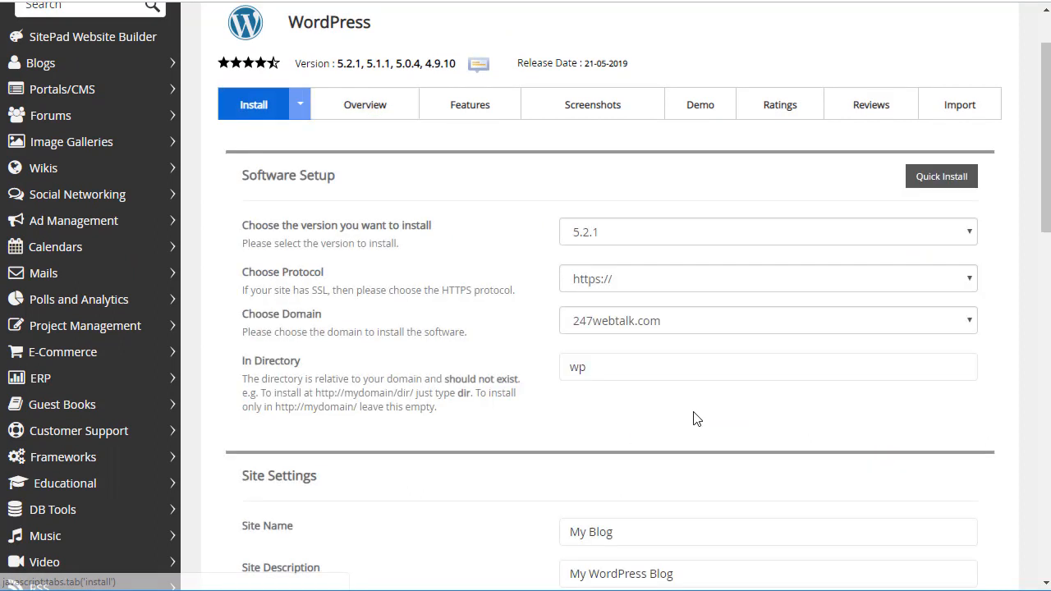
left_click(638, 283)
left_click(639, 284)
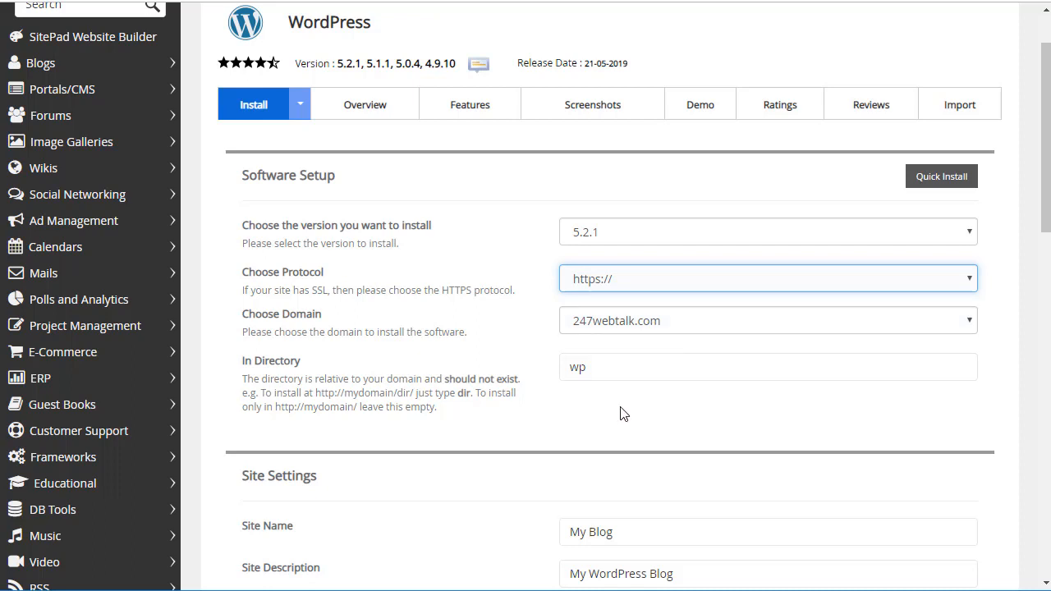
left_click_drag(586, 369, 556, 369)
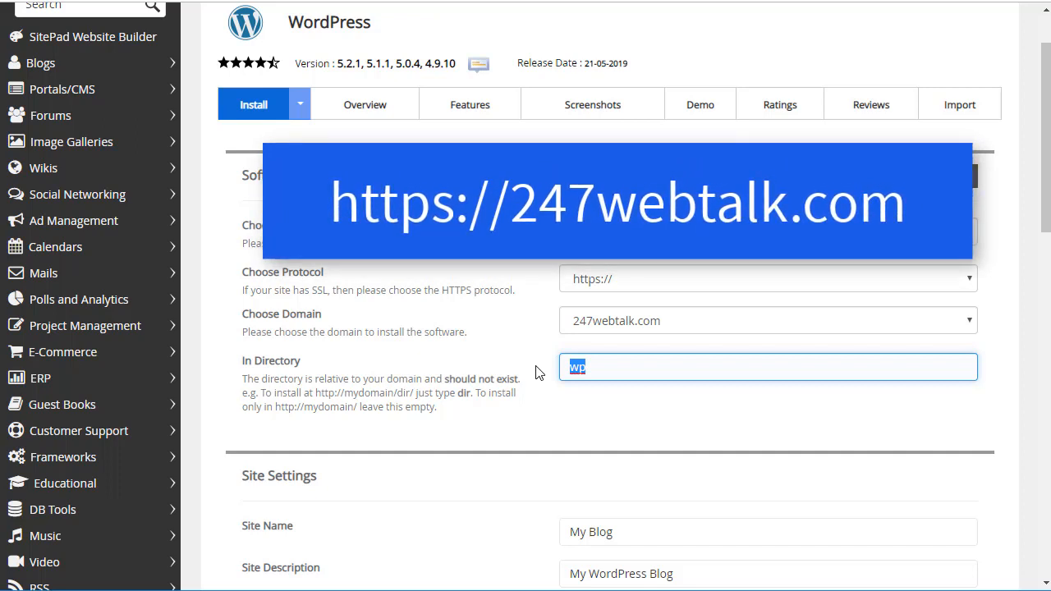
Step: Delete 'wp' from In Directory so WordPress installs at the 247webtalk.com root
key("BackSpace")
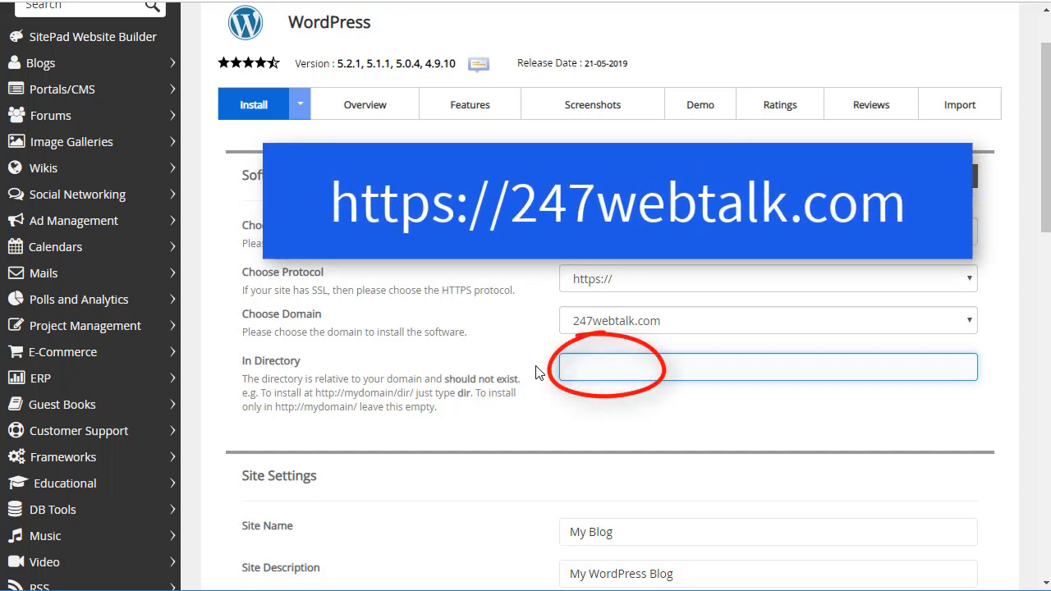
left_click(588, 413)
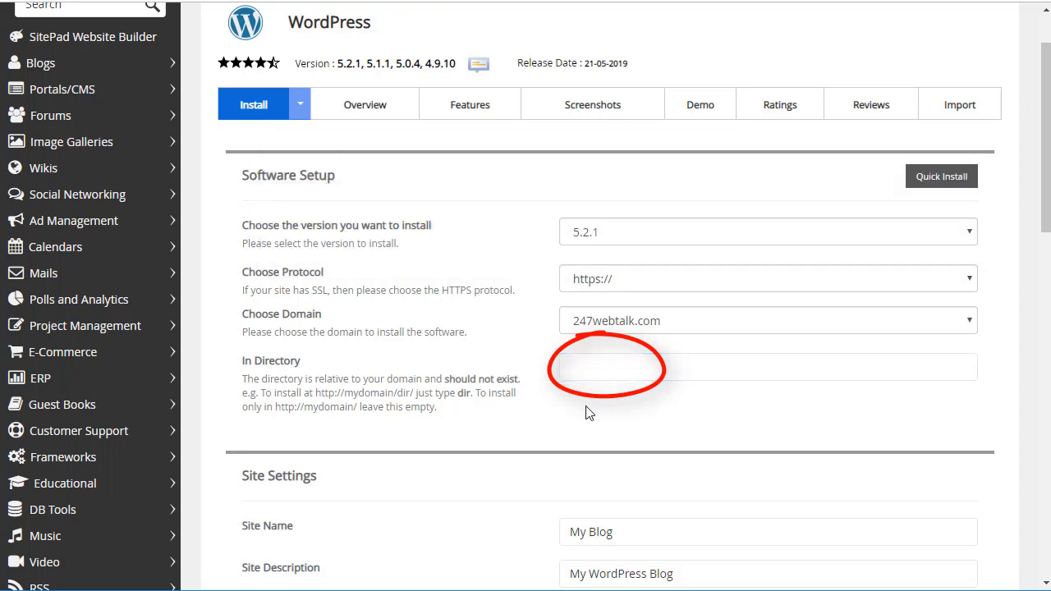
scroll(518, 430, "down", 2)
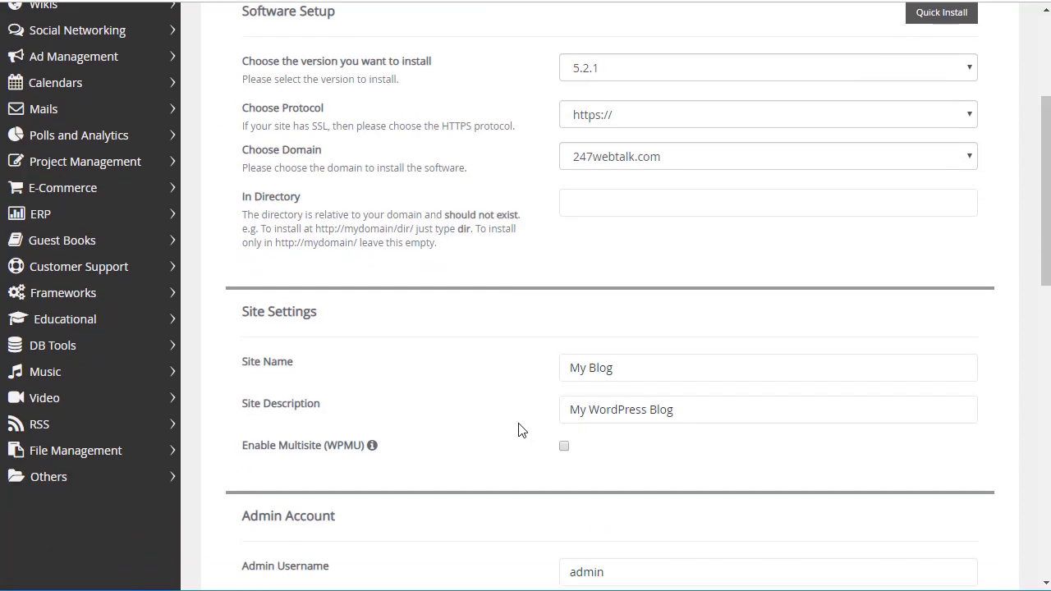
scroll(519, 430, "down", 1)
left_click(632, 292)
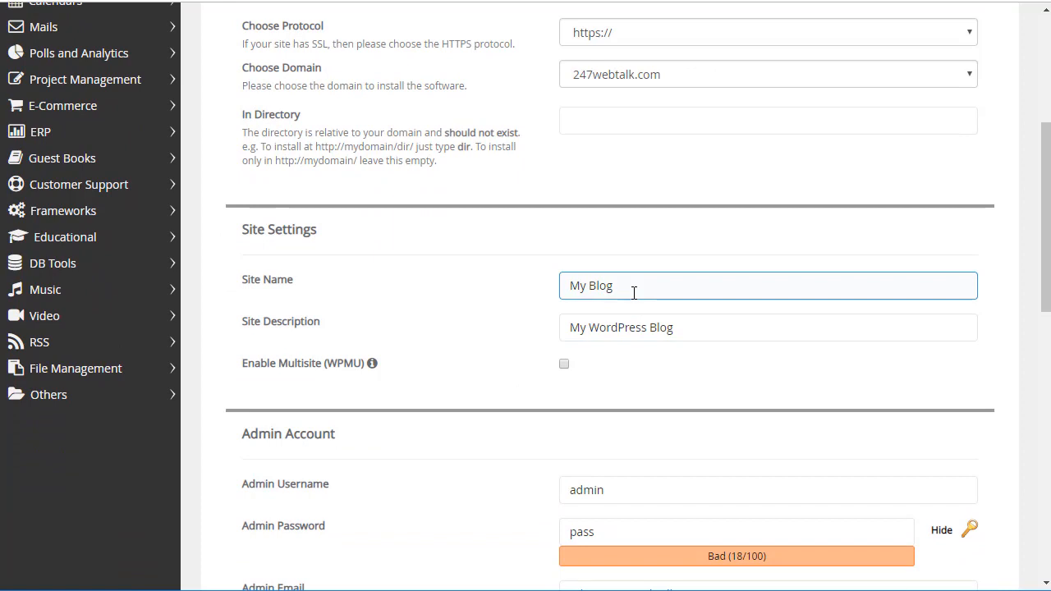
left_click(680, 332)
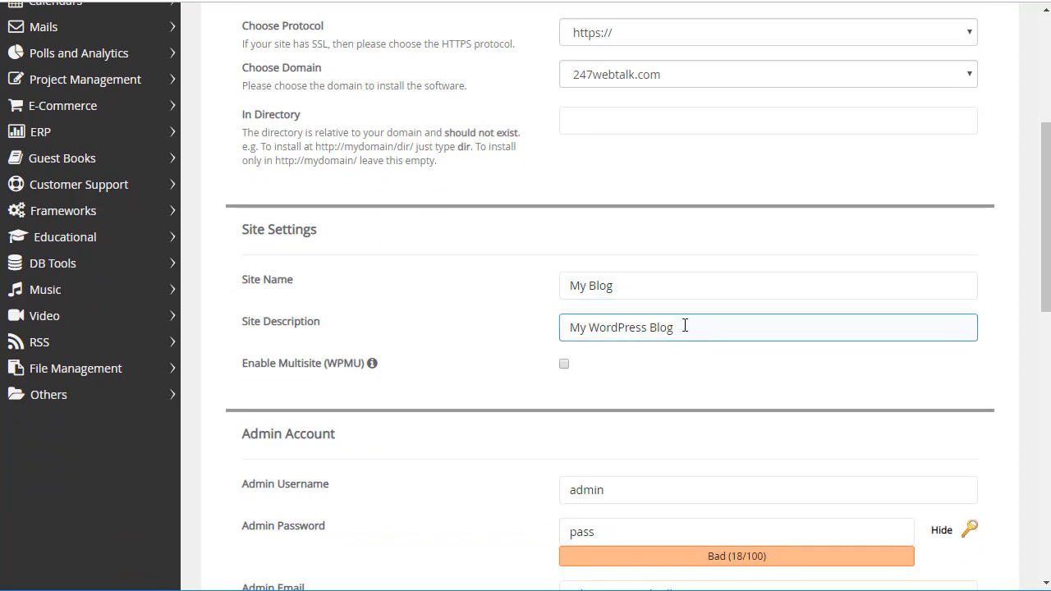
left_click(596, 351)
scroll(594, 347, "down", 2)
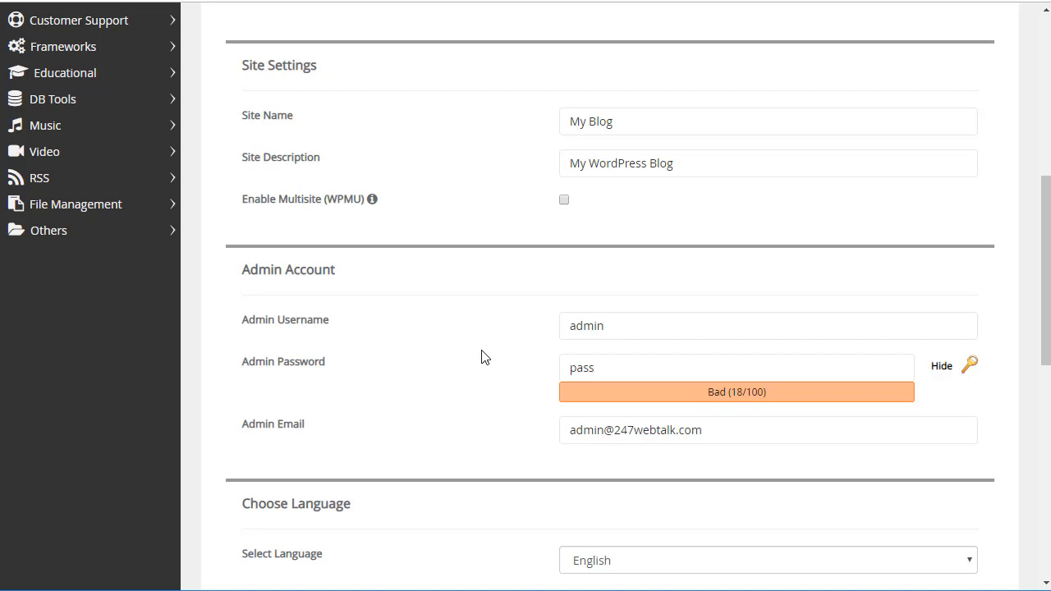
Step: Replace the default 'admin' username with a custom admin username
left_click_drag(616, 328, 541, 336)
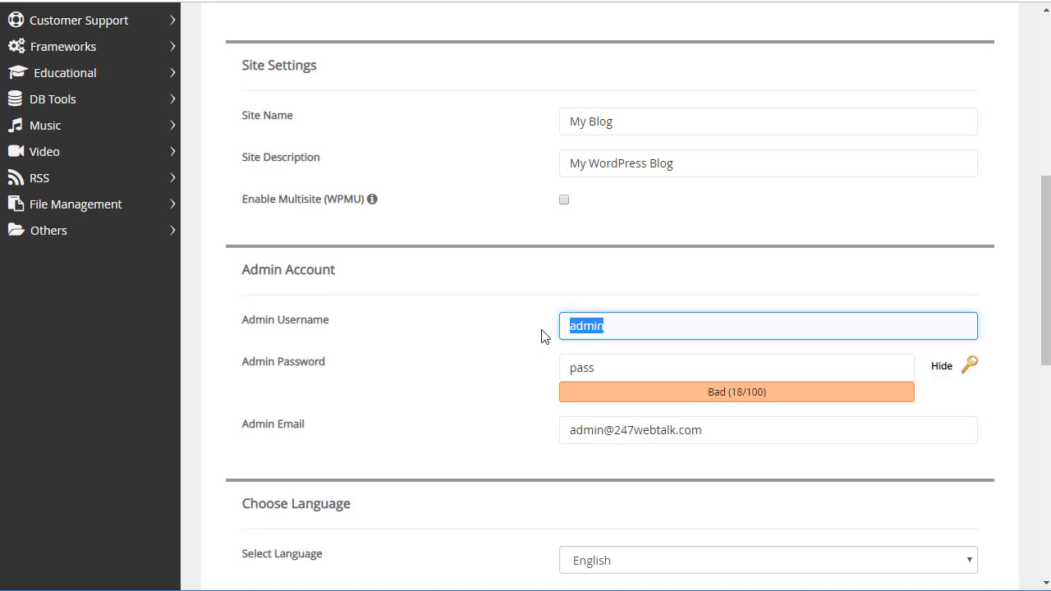
type("greg")
left_click(460, 354)
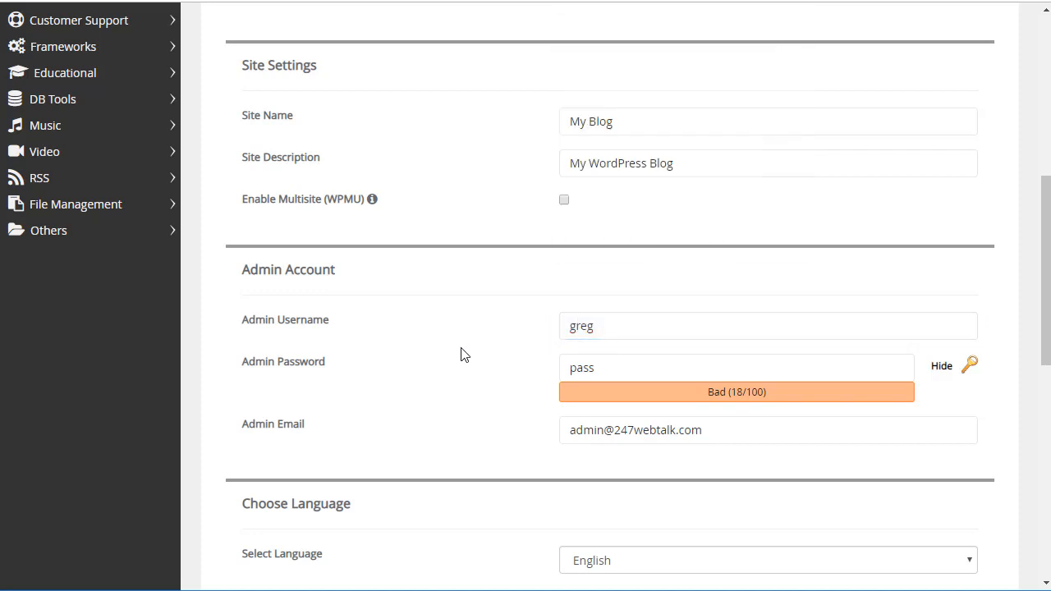
Step: Hide the admin password and replace the weak default with a new strong password
left_click(603, 368)
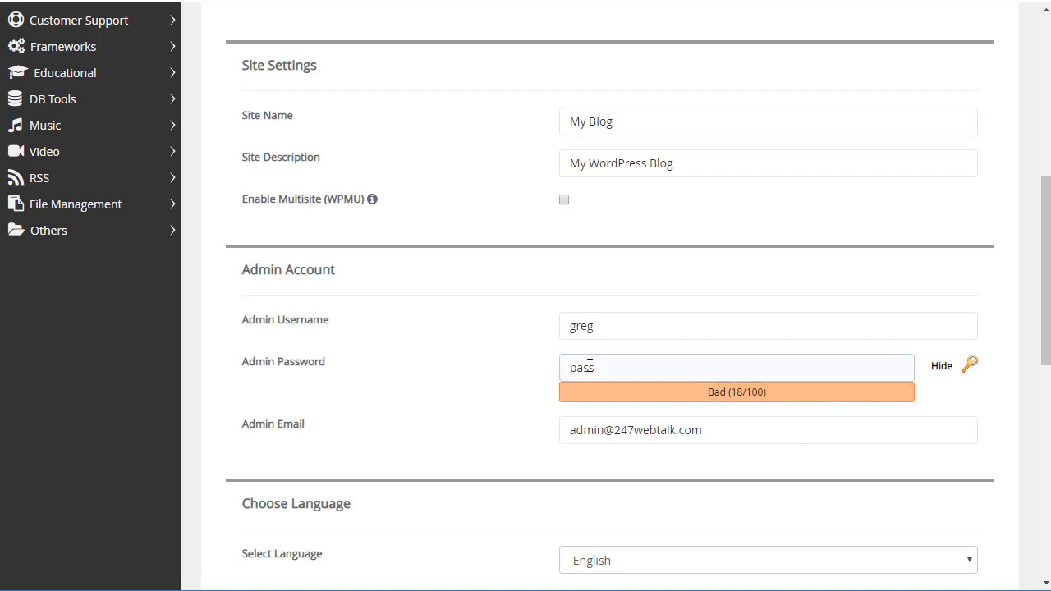
left_click(940, 369)
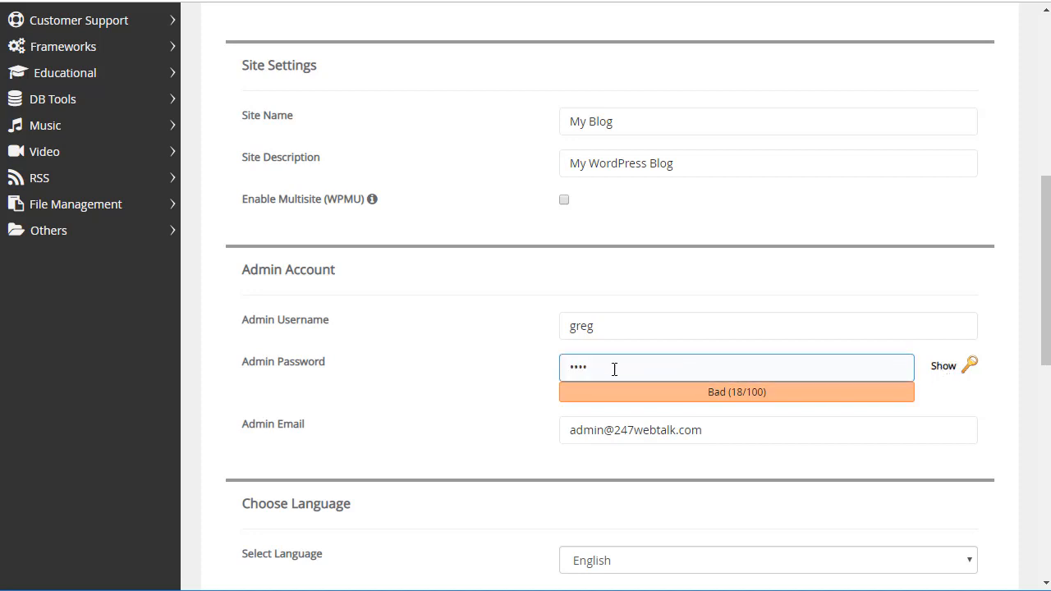
left_click_drag(615, 369, 535, 366)
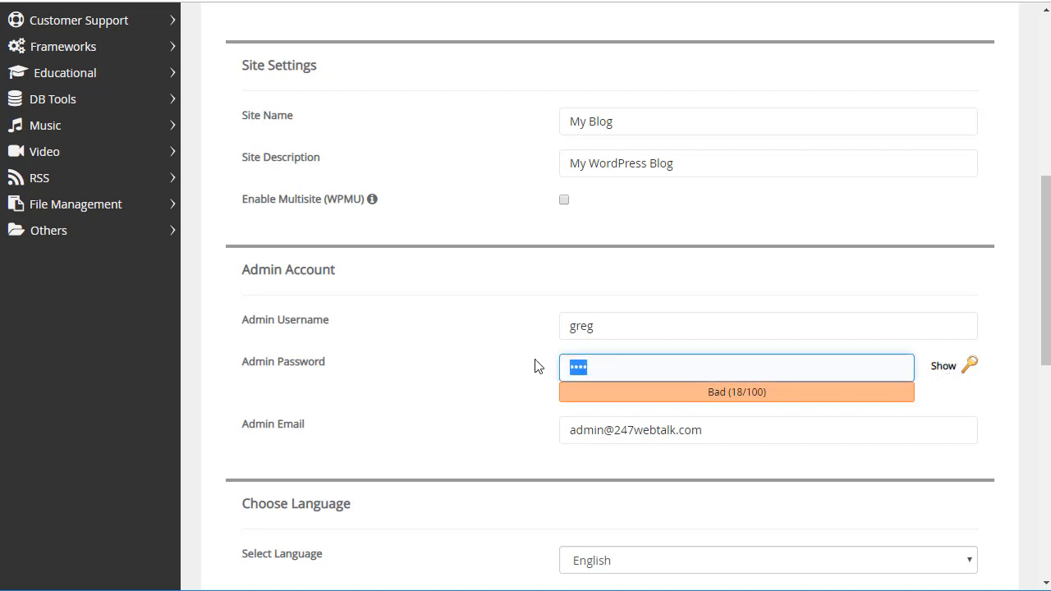
type("••••••••")
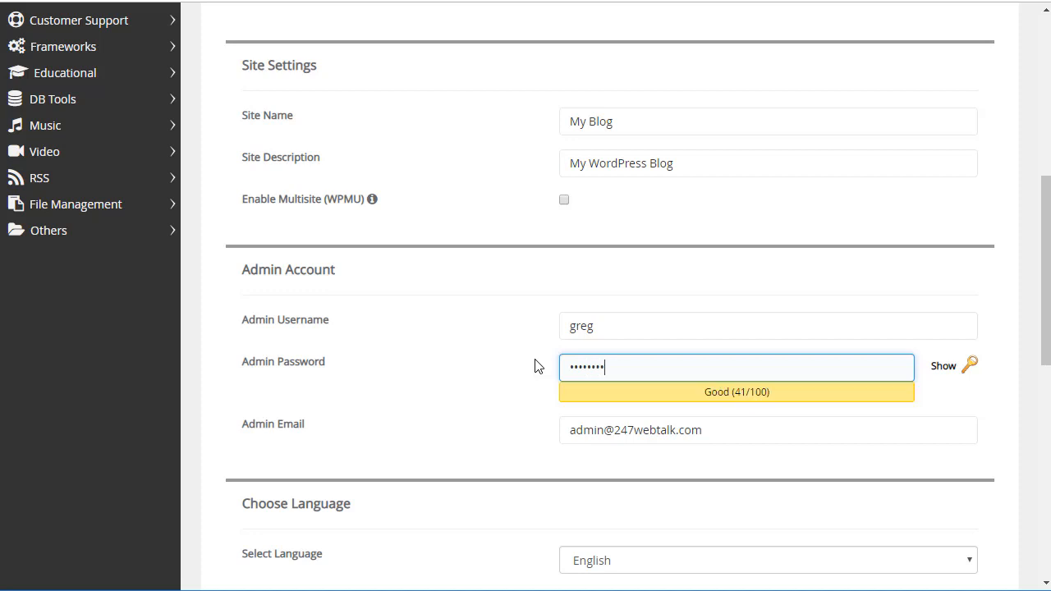
type("••••••")
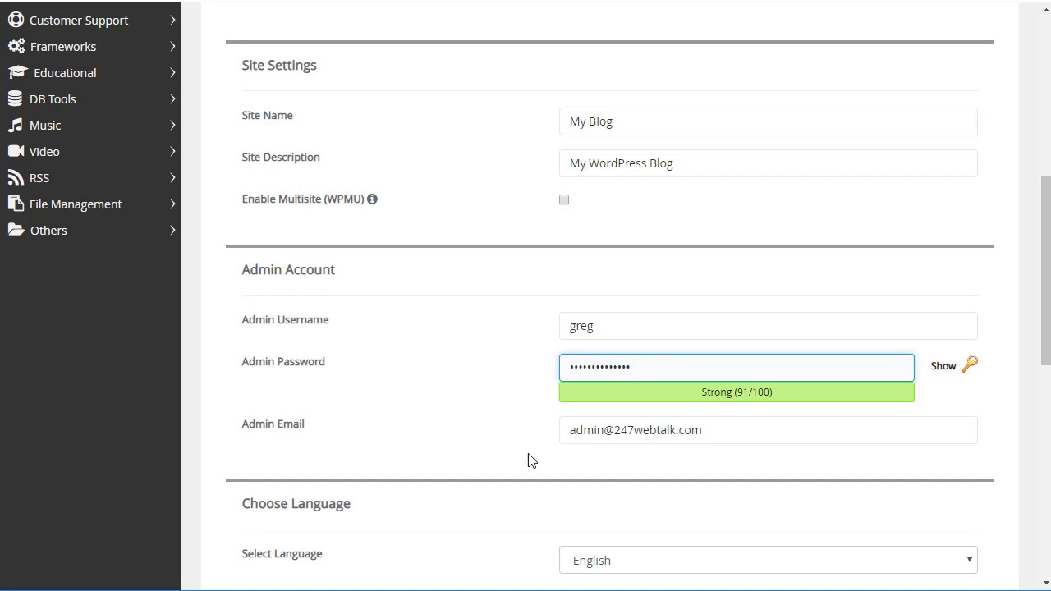
Step: Change the admin e-mail's part before @ to match the new admin username
left_click(669, 429)
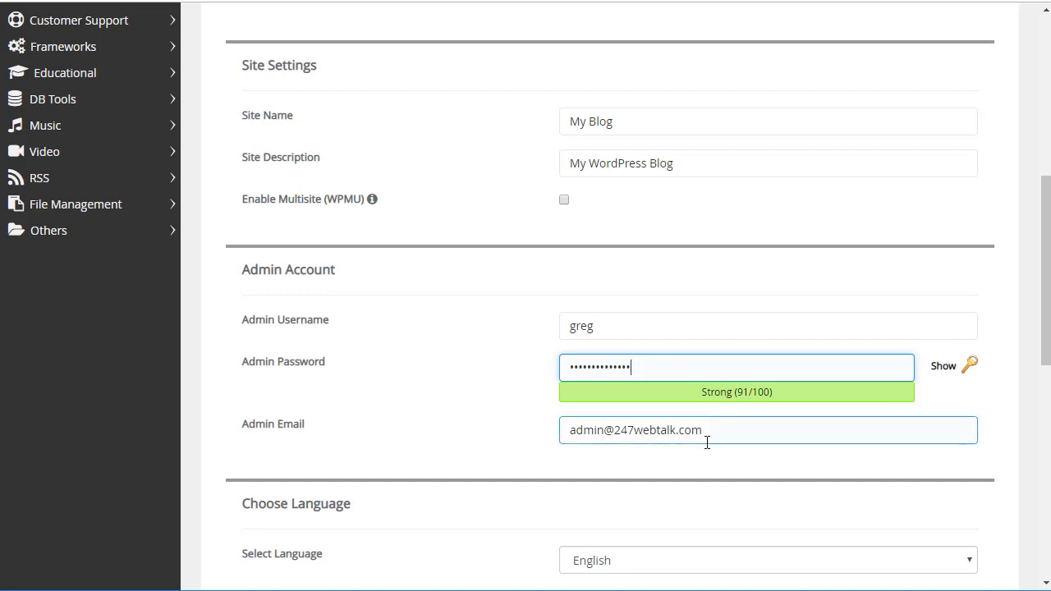
left_click_drag(708, 434, 545, 437)
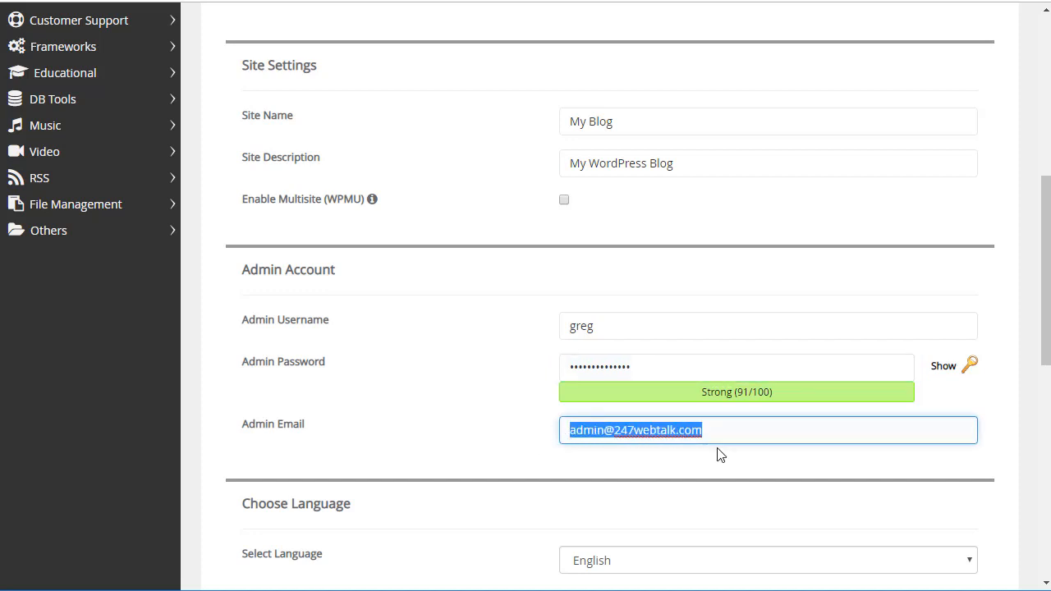
left_click(710, 436)
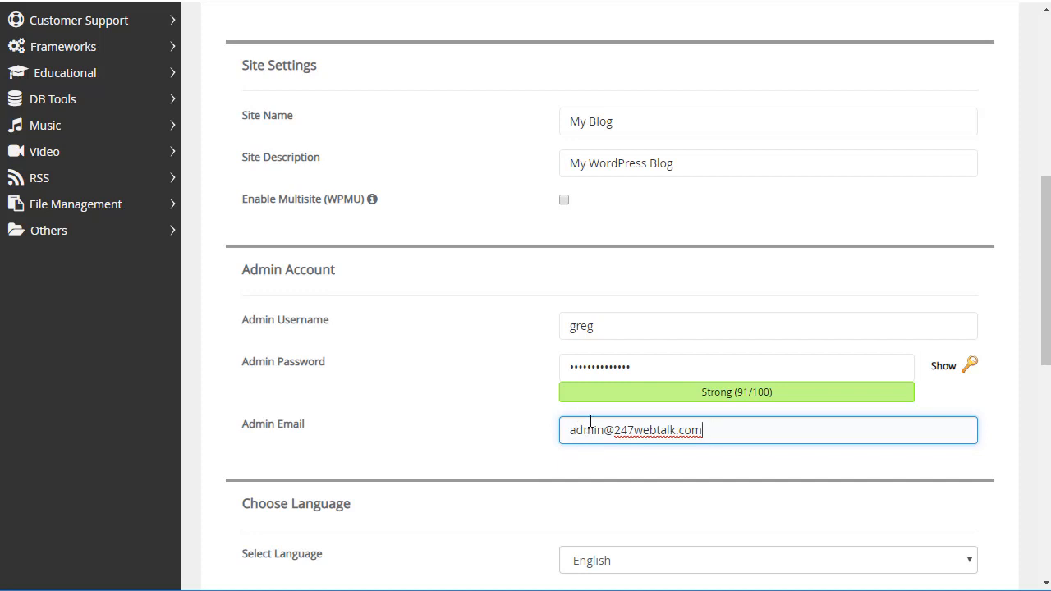
left_click_drag(603, 430, 562, 427)
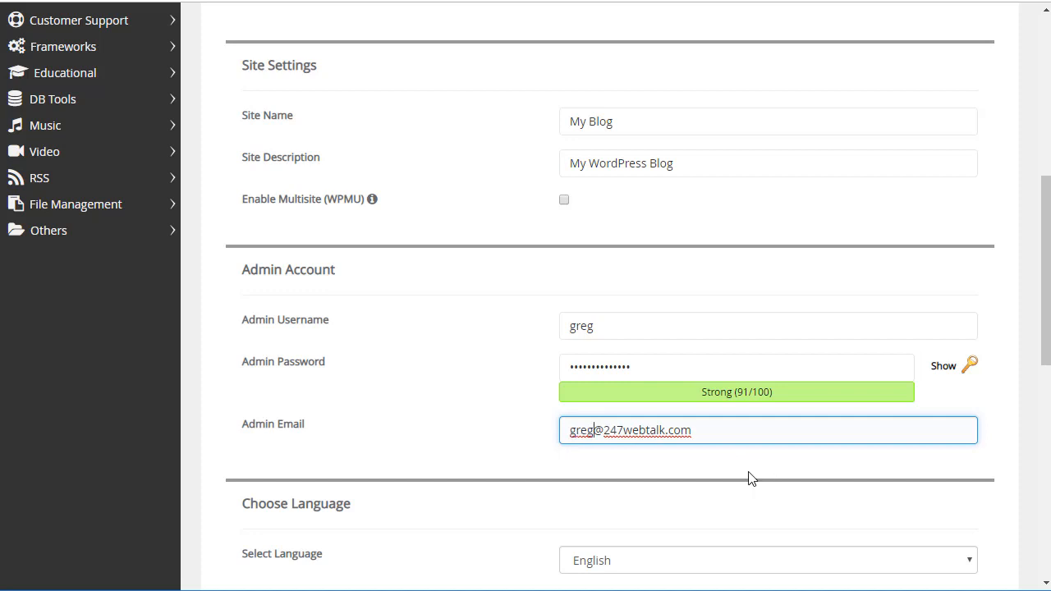
left_click(700, 466)
scroll(485, 373, "down", 1)
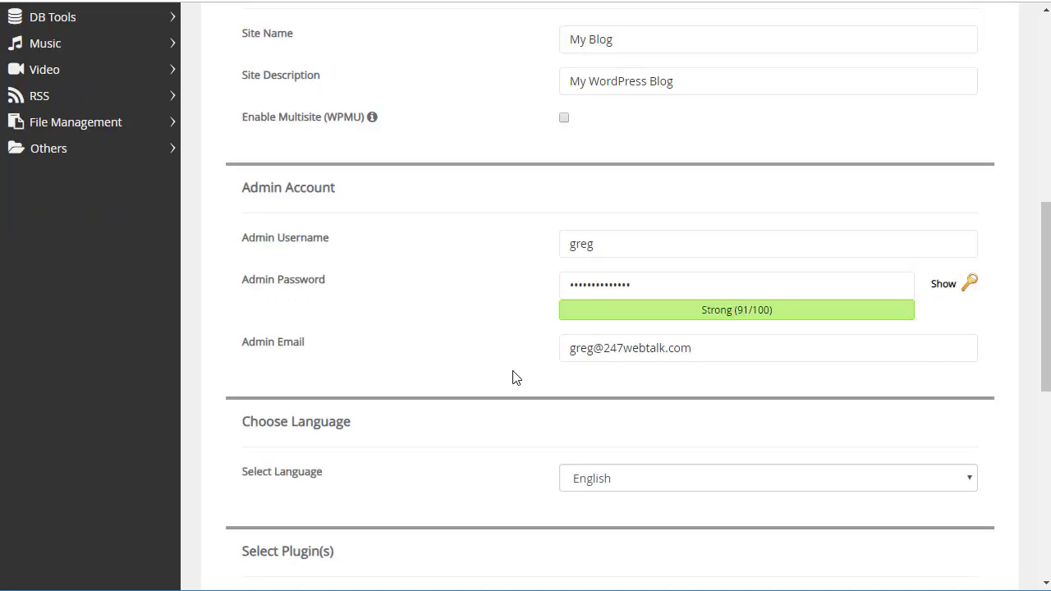
scroll(516, 378, "down", 3)
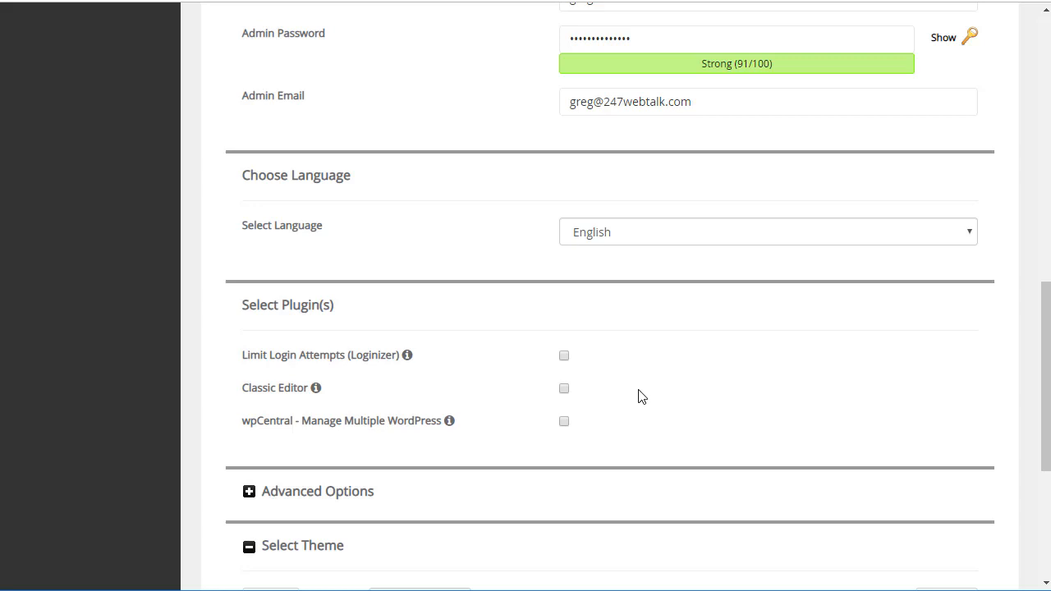
scroll(640, 394, "down", 3)
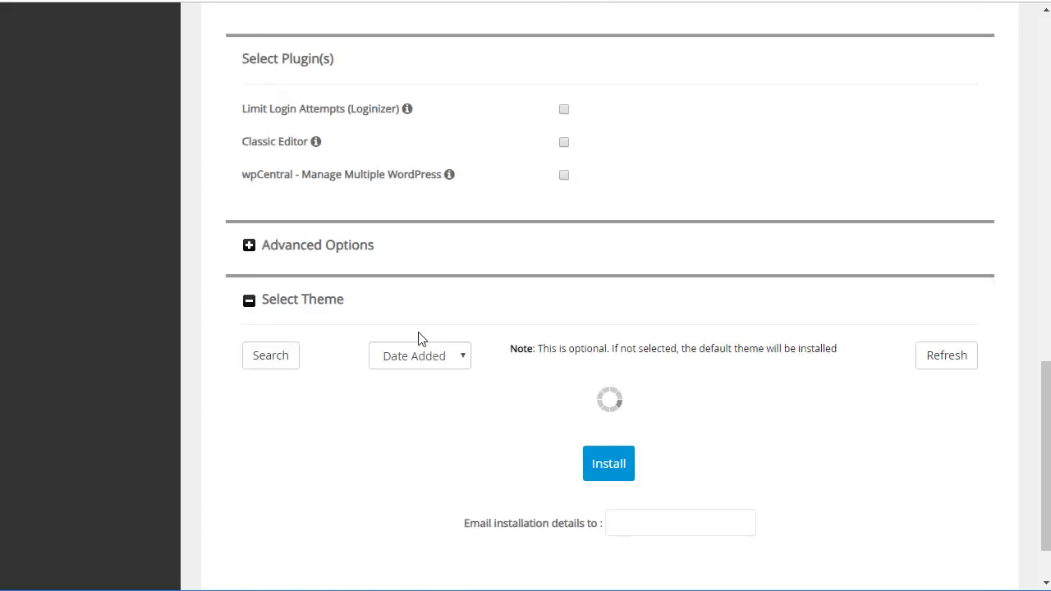
left_click(249, 246)
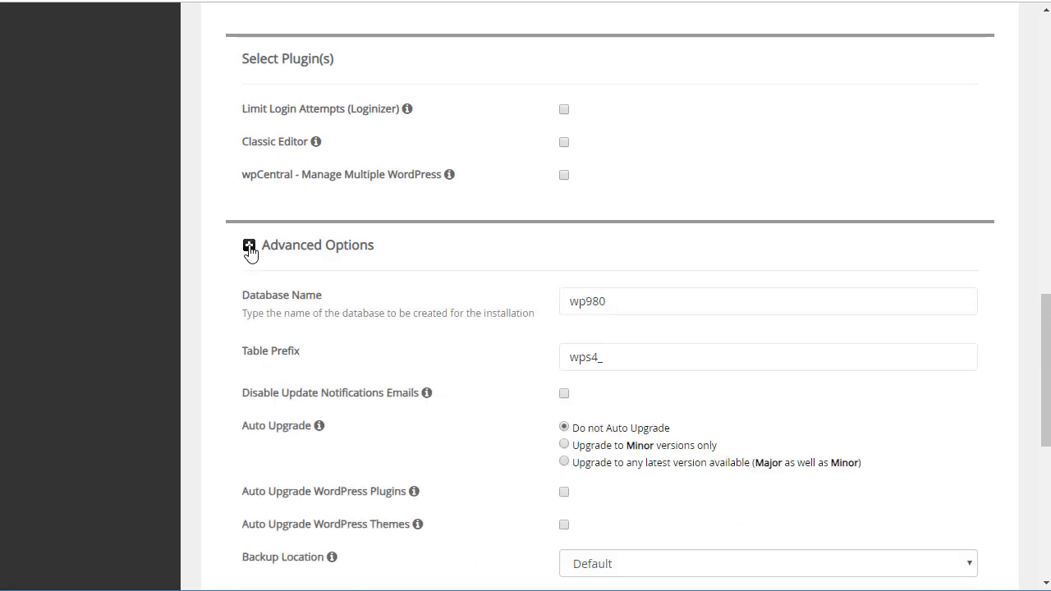
left_click(249, 246)
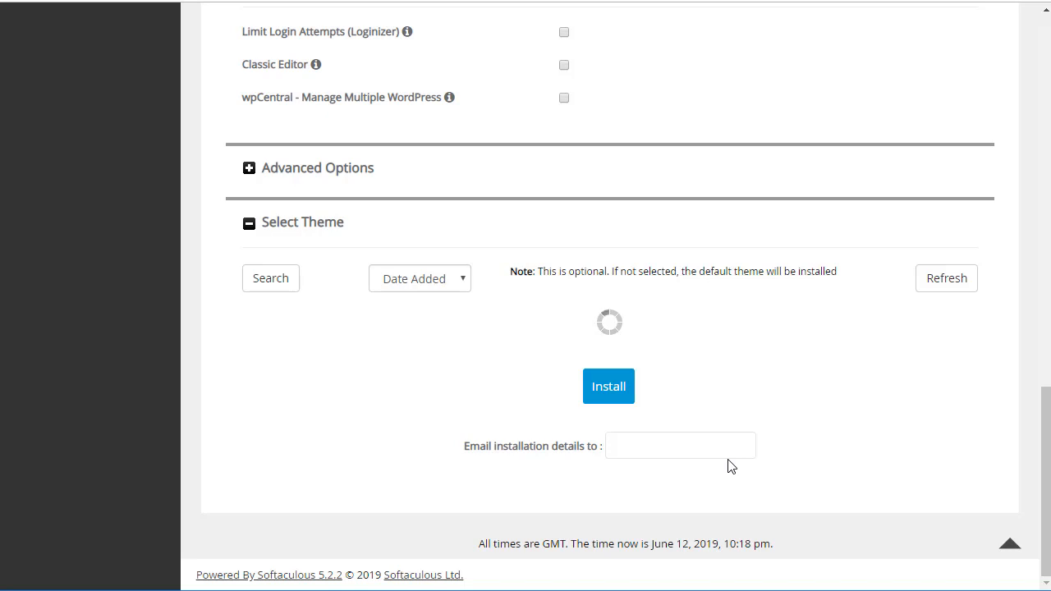
Step: Refresh the Select Theme previews, browse the themes, and select Consultx
left_click(948, 287)
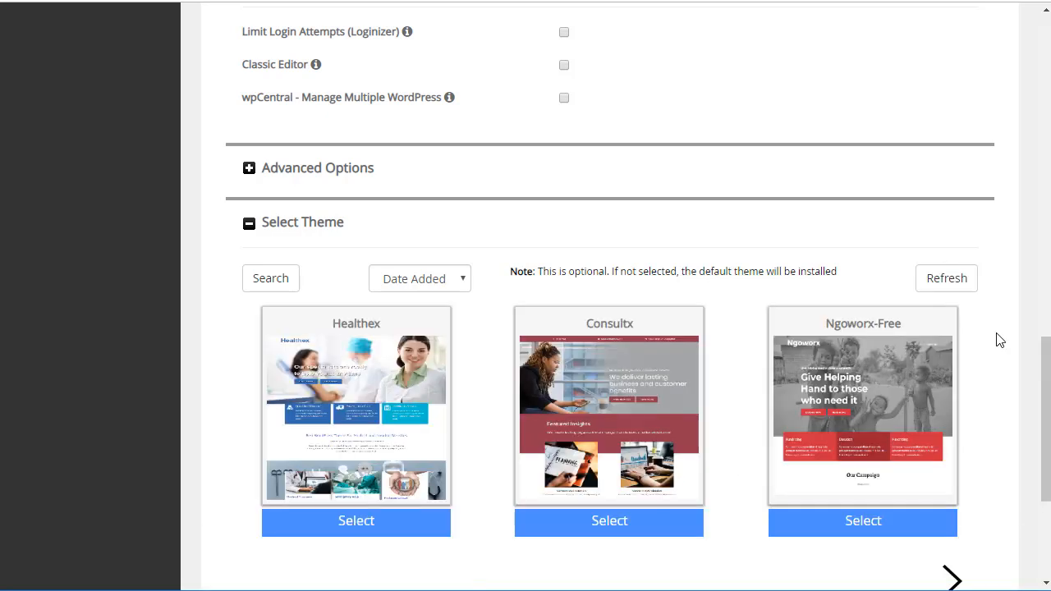
scroll(997, 340, "down", 2)
left_click(956, 425)
scroll(924, 328, "up", 3)
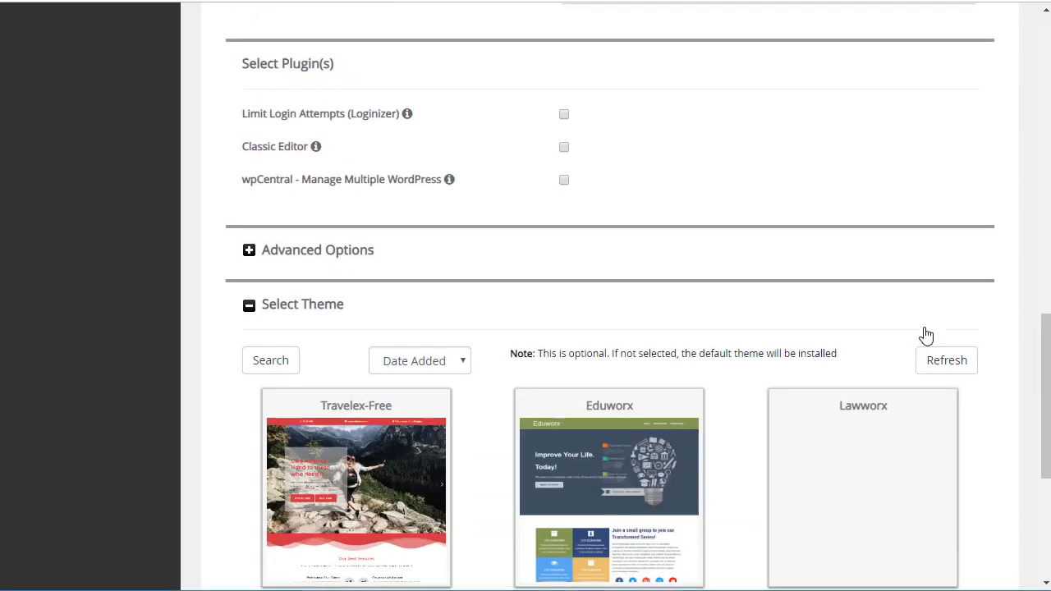
scroll(924, 328, "down", 2)
scroll(879, 372, "down", 1)
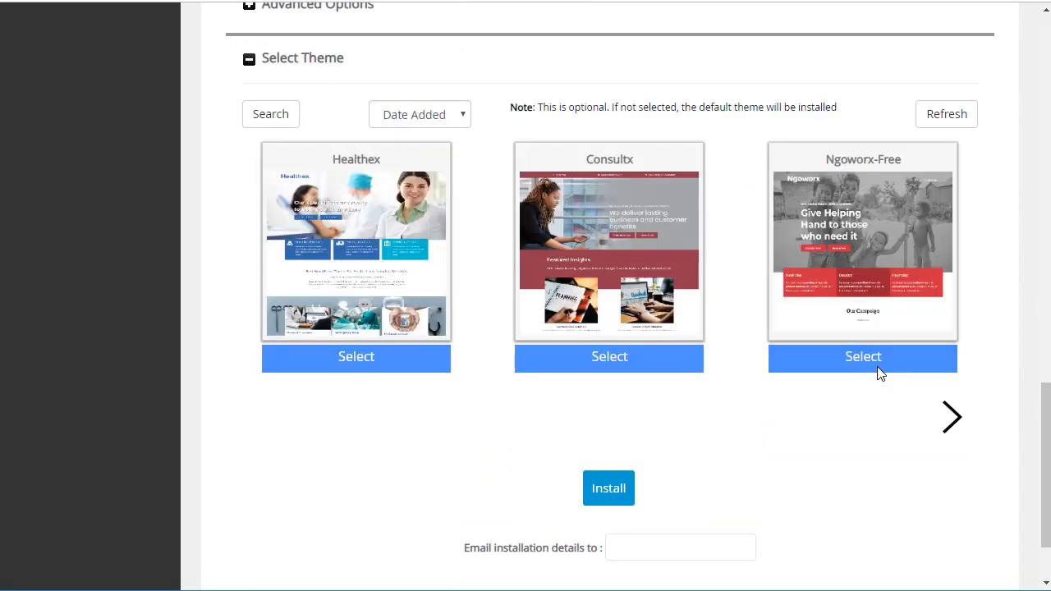
scroll(861, 374, "up", 1)
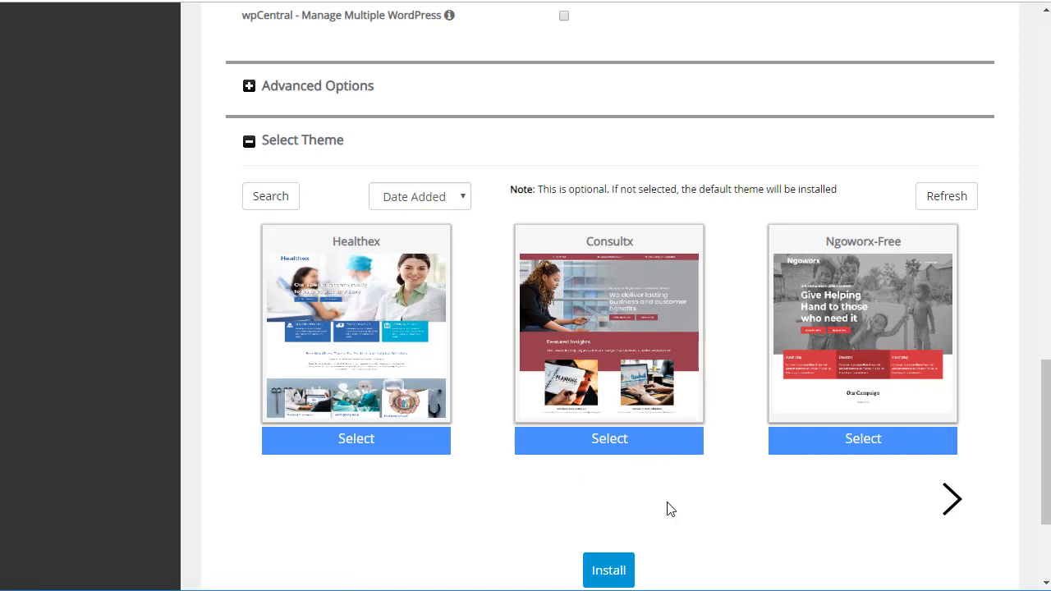
left_click(606, 444)
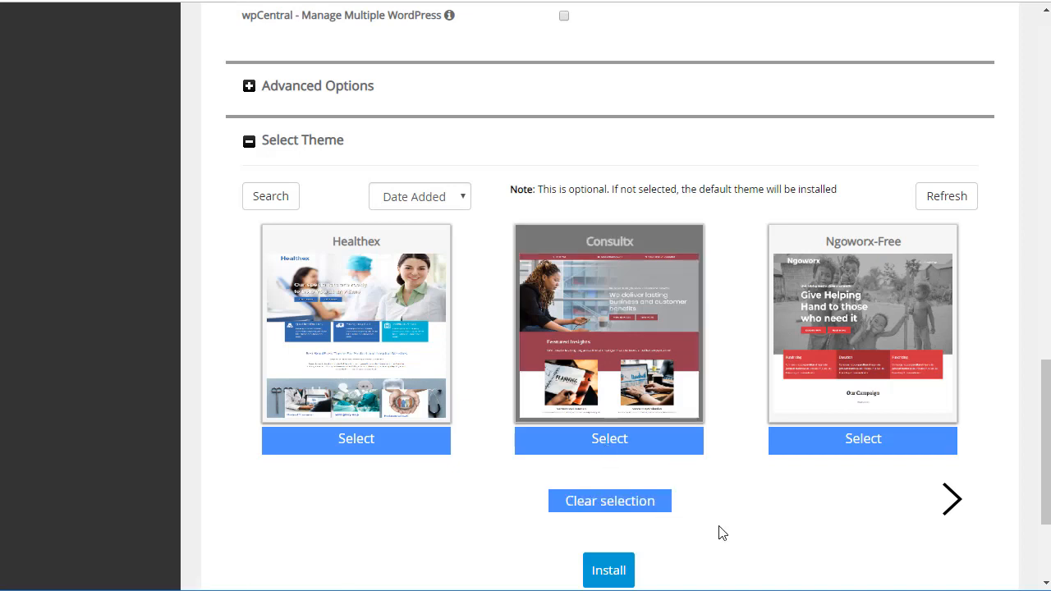
scroll(718, 533, "up", 10)
scroll(741, 539, "up", 5)
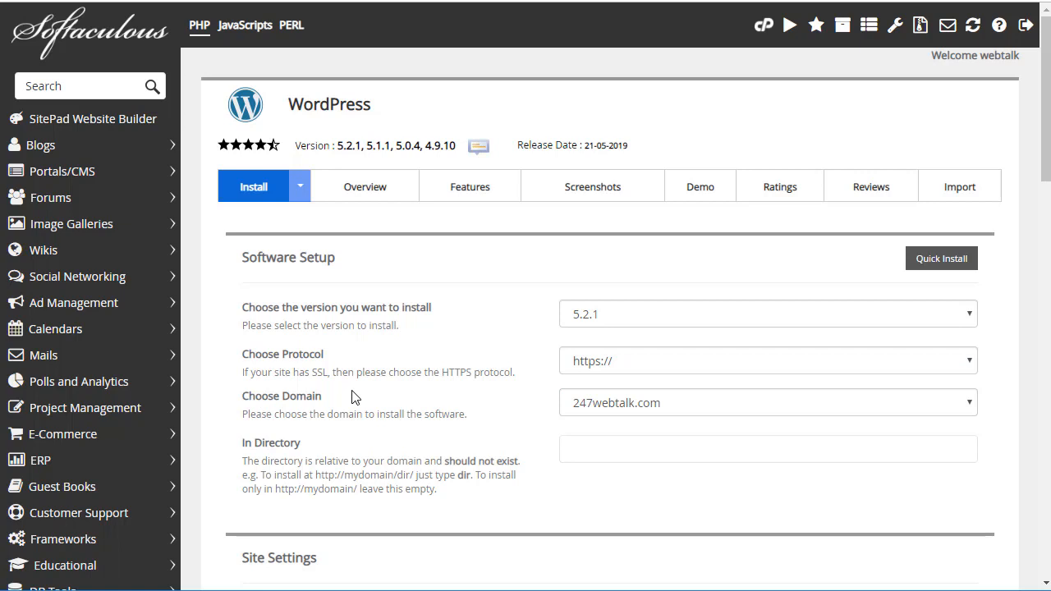
scroll(535, 399, "down", 3)
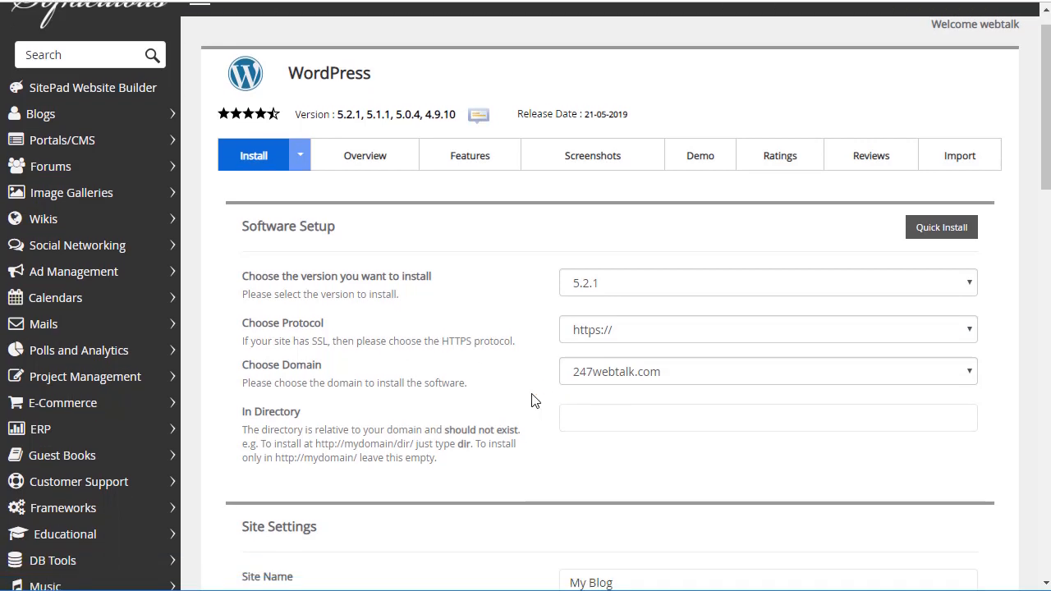
scroll(531, 392, "down", 2)
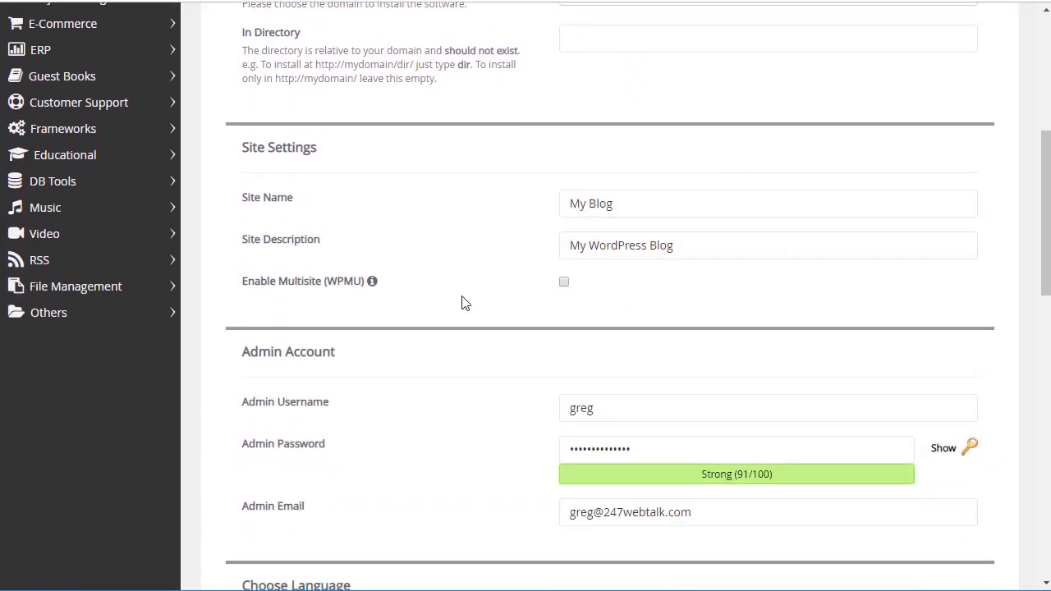
scroll(460, 300, "down", 2)
scroll(479, 307, "down", 3)
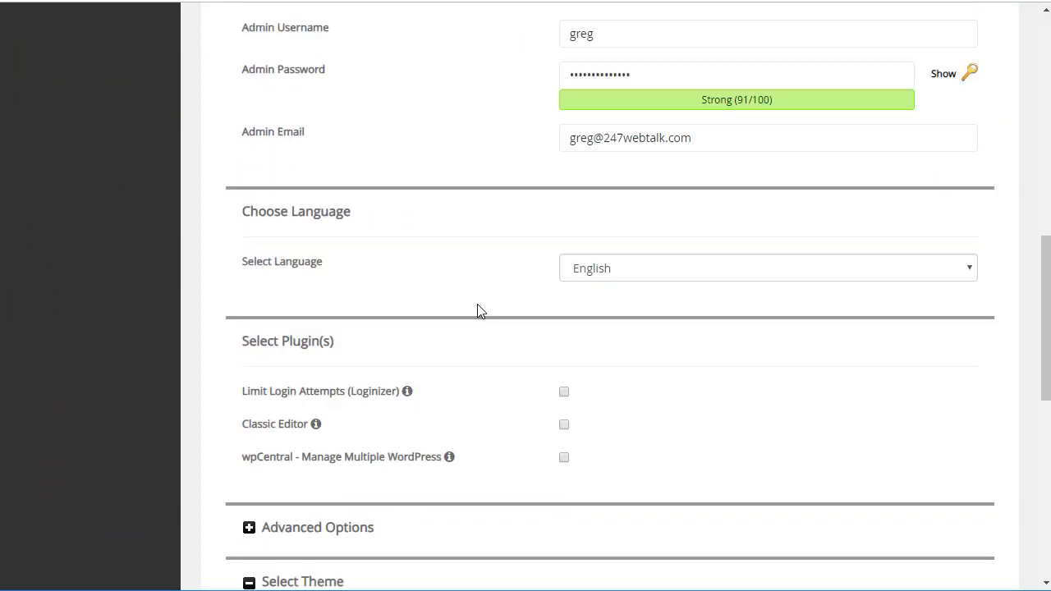
scroll(501, 280, "down", 6)
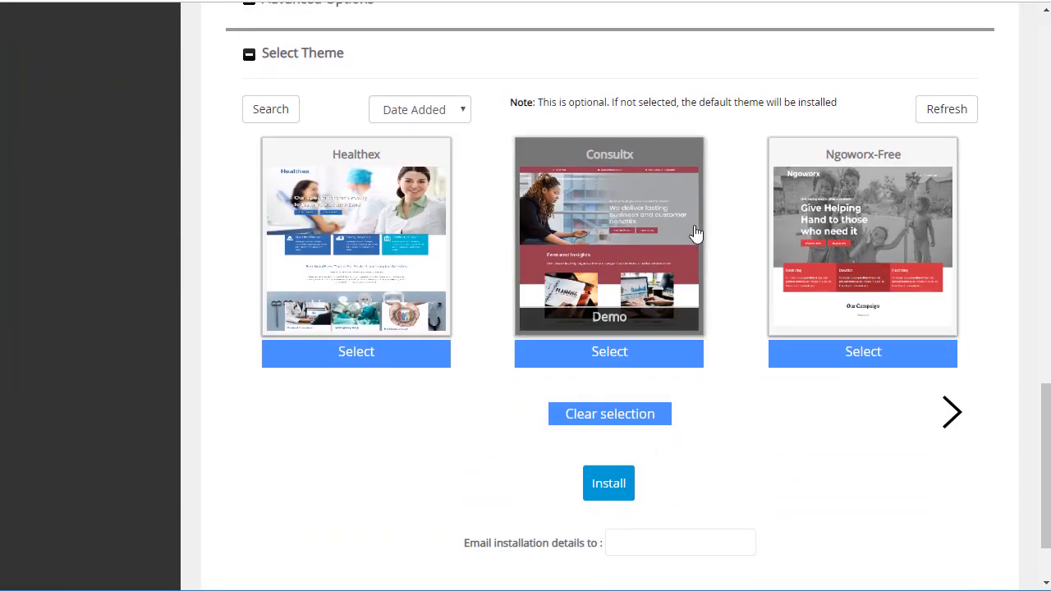
left_click(609, 485)
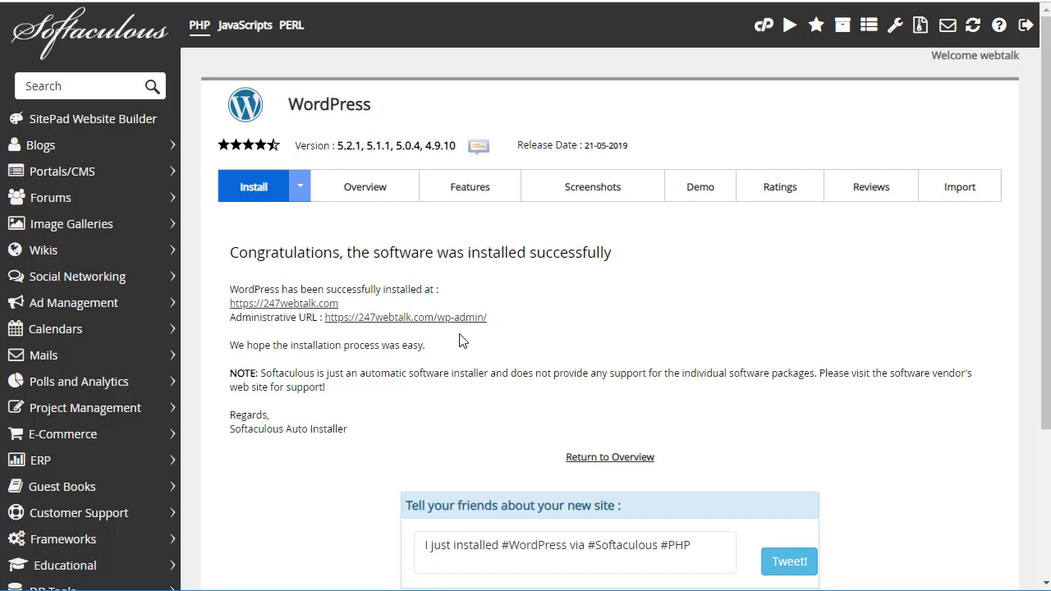
scroll(525, 332, "down", 1)
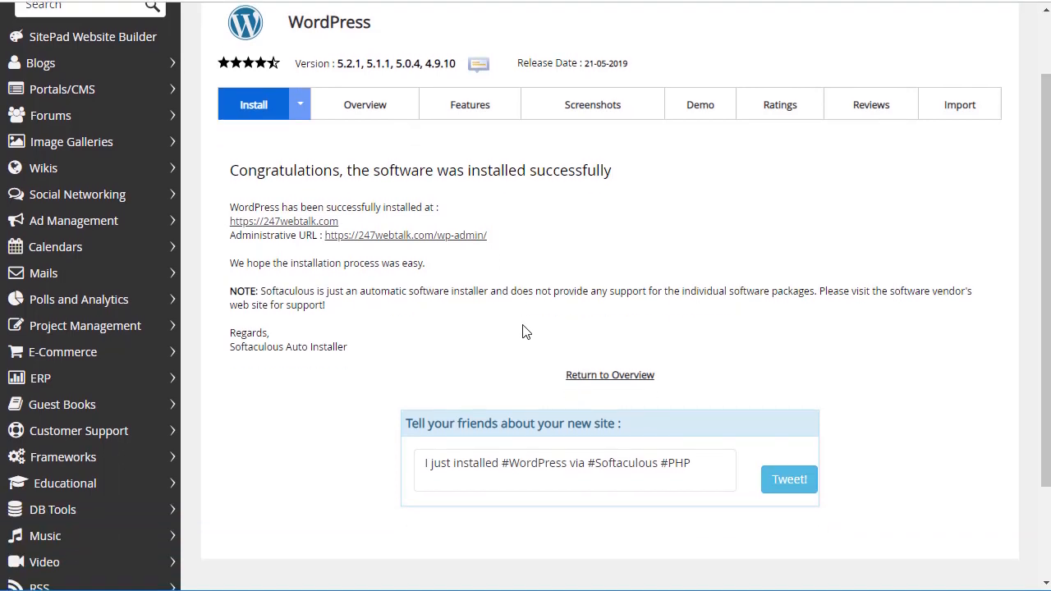
Step: Follow the Administrative URL link to the new 247webtalk.com WordPress site
left_click(401, 236)
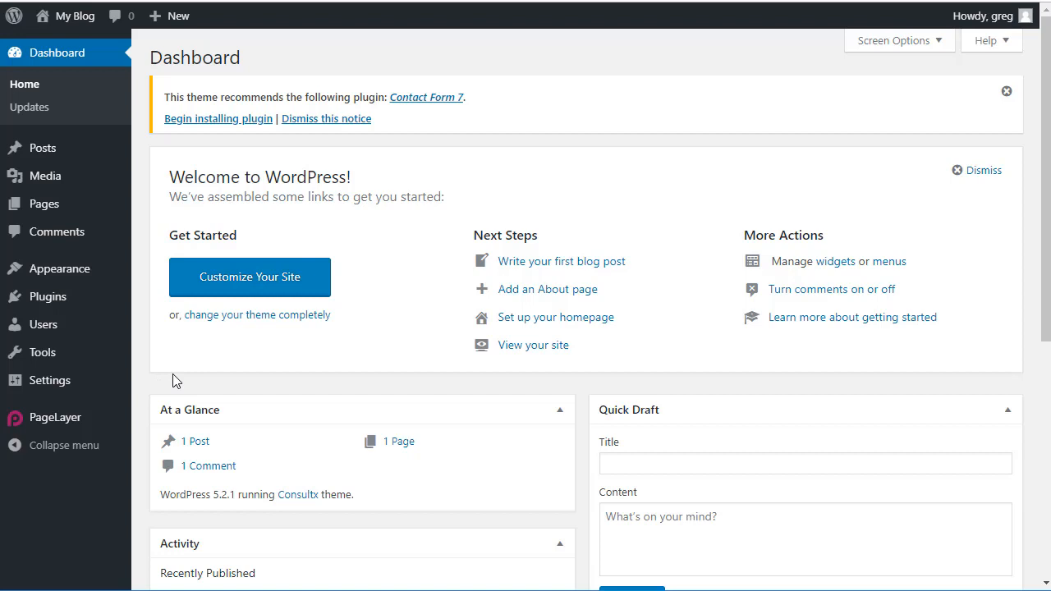
Step: Visit the live site from My Blog and scroll through the Consultx front page
mouse_move(68, 27)
left_click(58, 48)
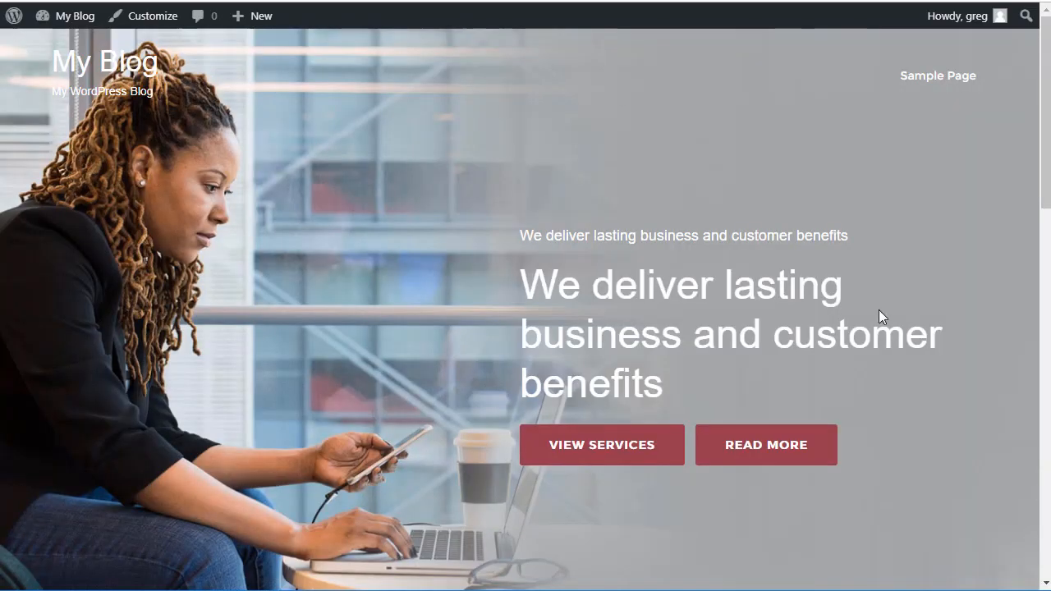
scroll(837, 287, "down", 9)
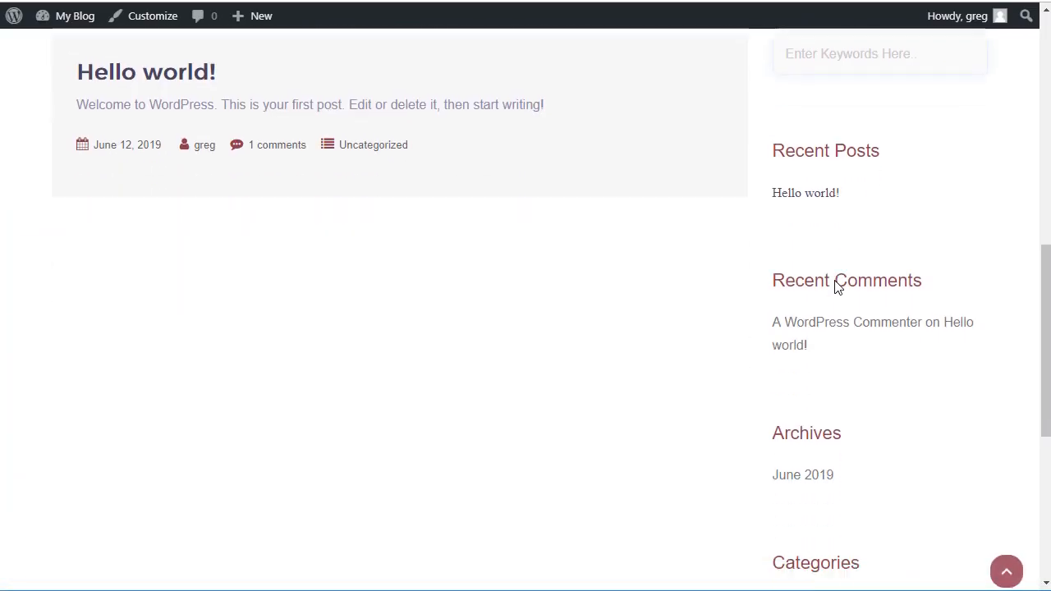
scroll(848, 408, "up", 2)
scroll(848, 408, "up", 7)
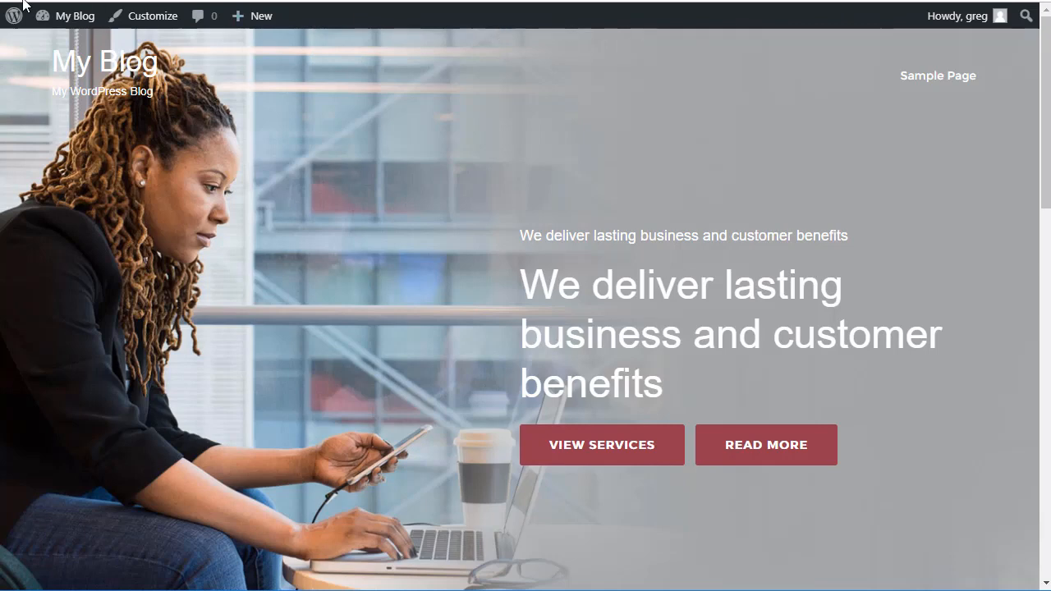
Step: Go back to the WordPress admin Dashboard from the My Blog menu in the admin bar
mouse_move(40, 25)
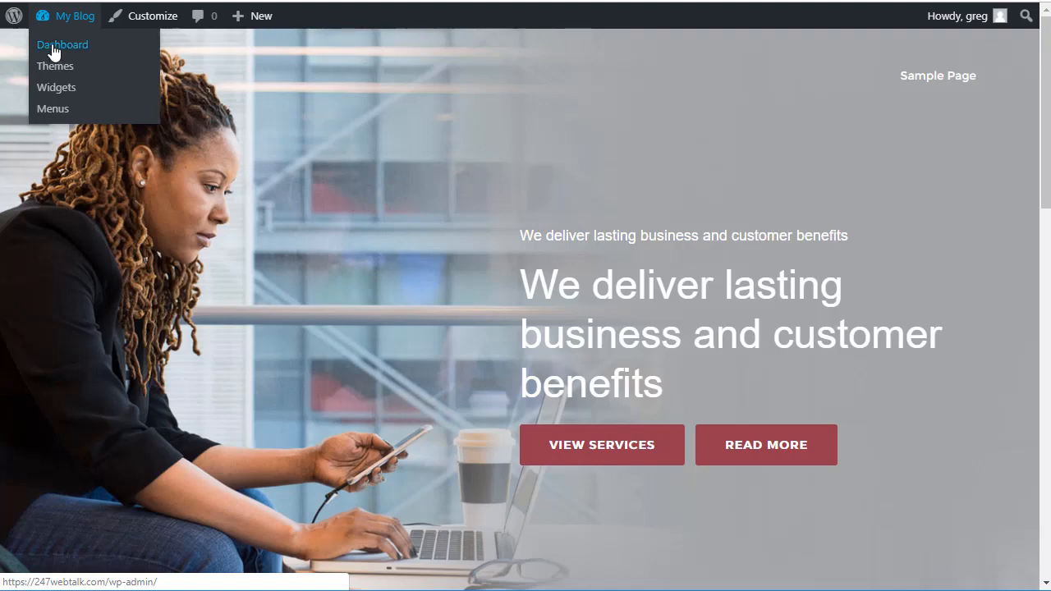
left_click(53, 47)
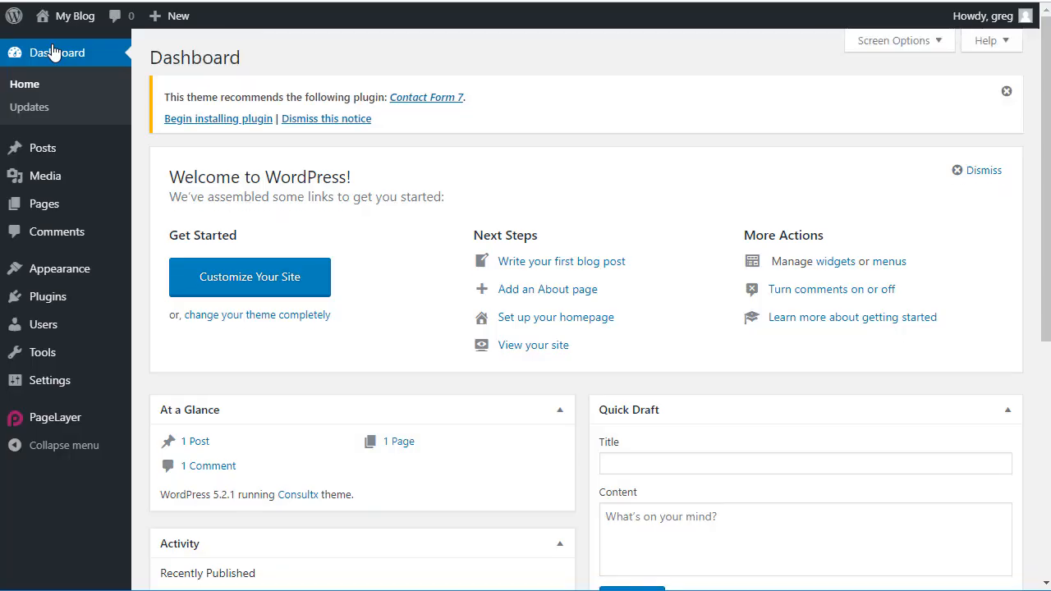